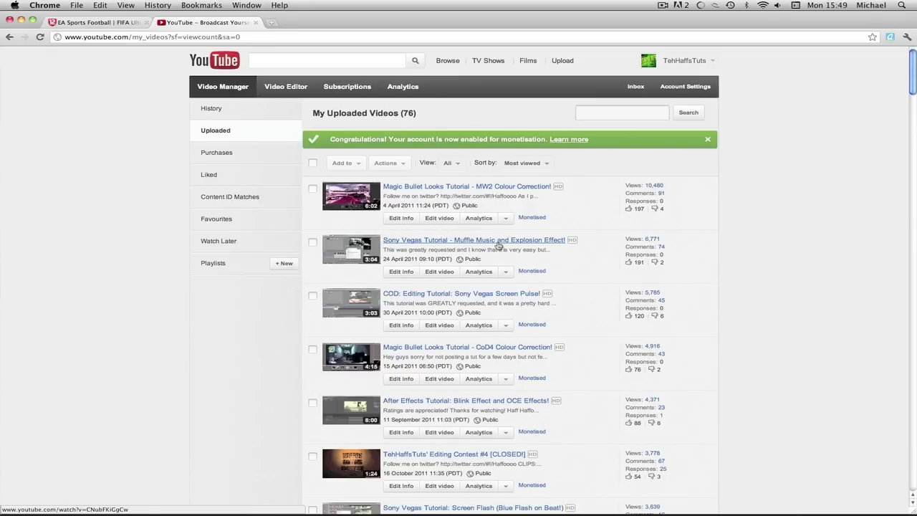
Highlight the second video's 6,771 view count on YouTube, then clear the highlight.
triple_click(441, 259)
left_click(452, 258)
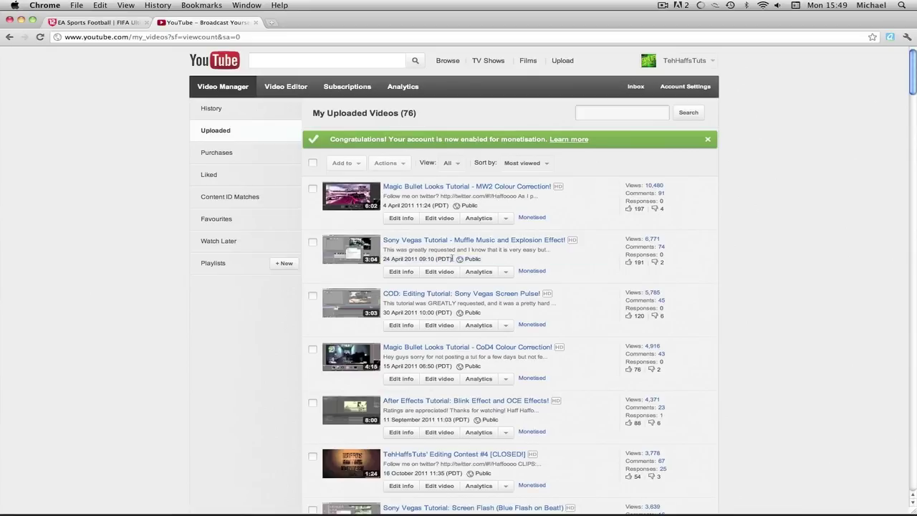
left_click_drag(674, 239, 643, 238)
left_click(666, 240)
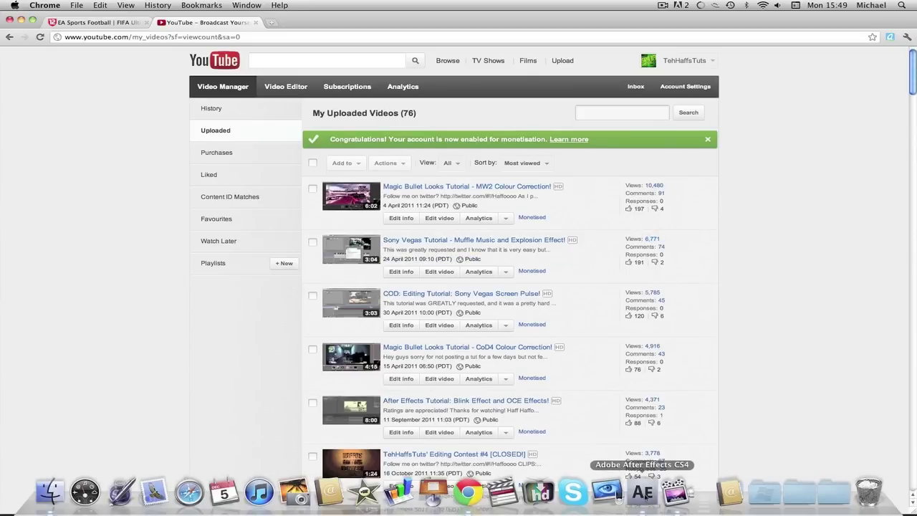
In After Effects, select the video layer and scrub to the chrome-sphere frame at 0:00:05:22.
left_click(642, 491)
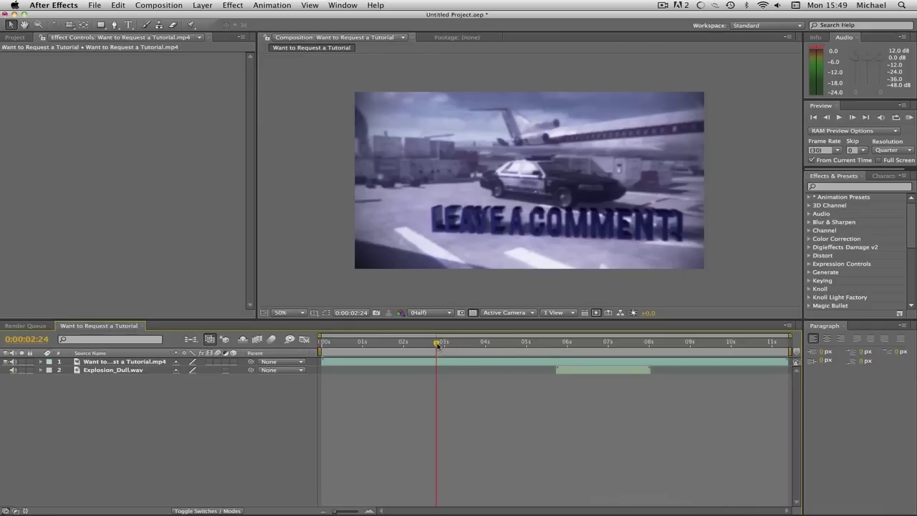
left_click_drag(437, 343, 493, 339)
left_click(480, 362)
left_click(397, 364)
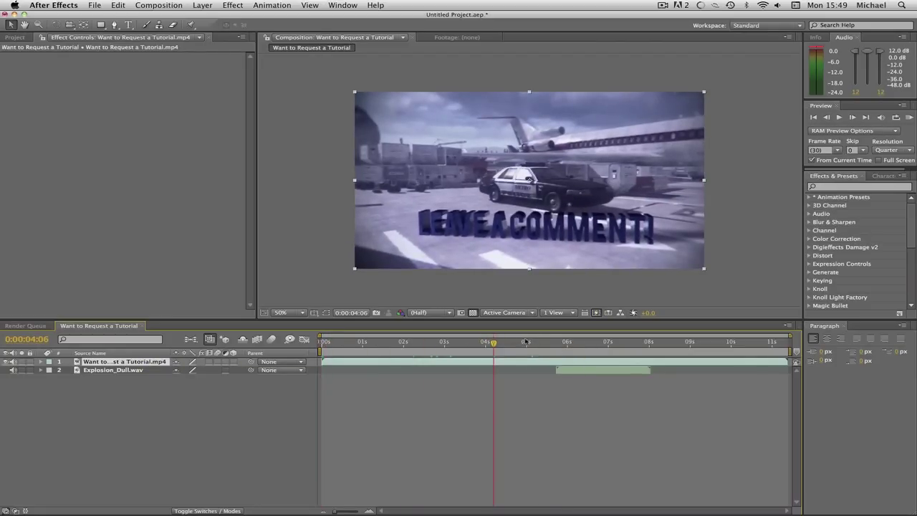
left_click_drag(493, 343, 554, 347)
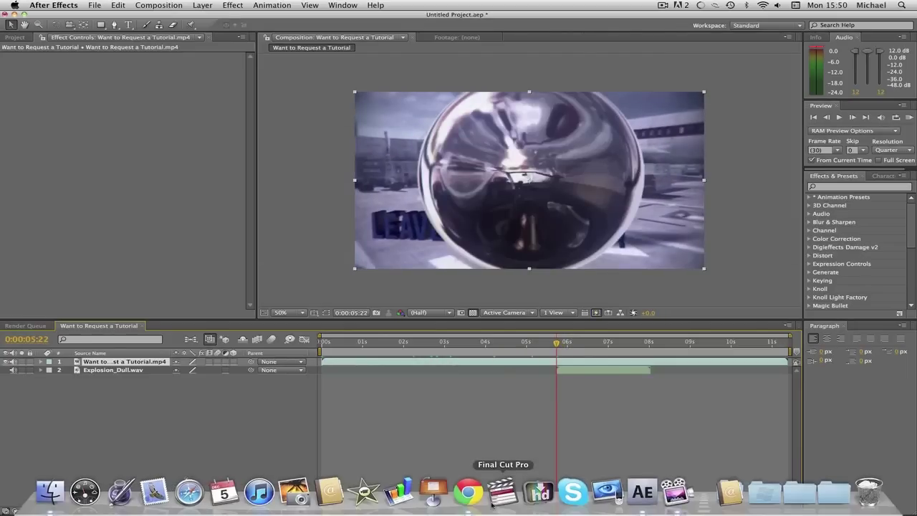
Sort the YouTube uploads by newest added, scroll to the Want to Request a Tutorial? video, then minimize Chrome.
left_click(469, 492)
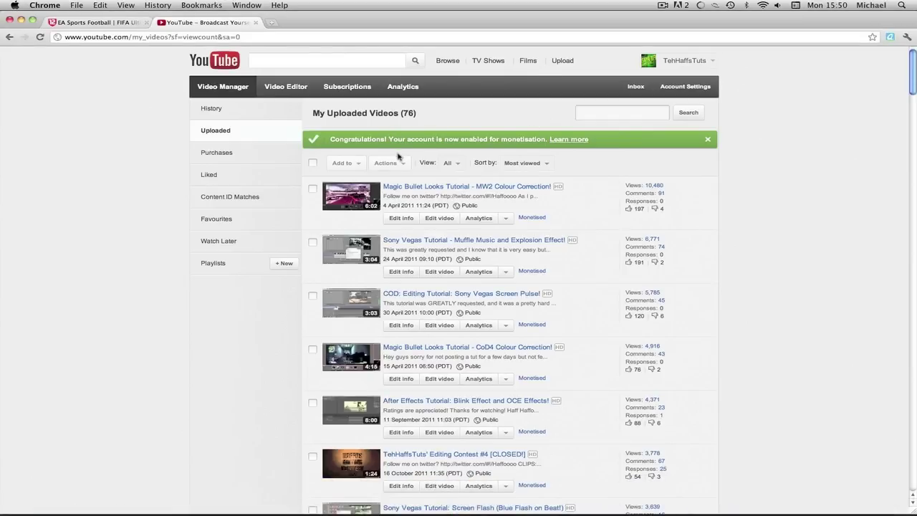
left_click(449, 163)
left_click(525, 163)
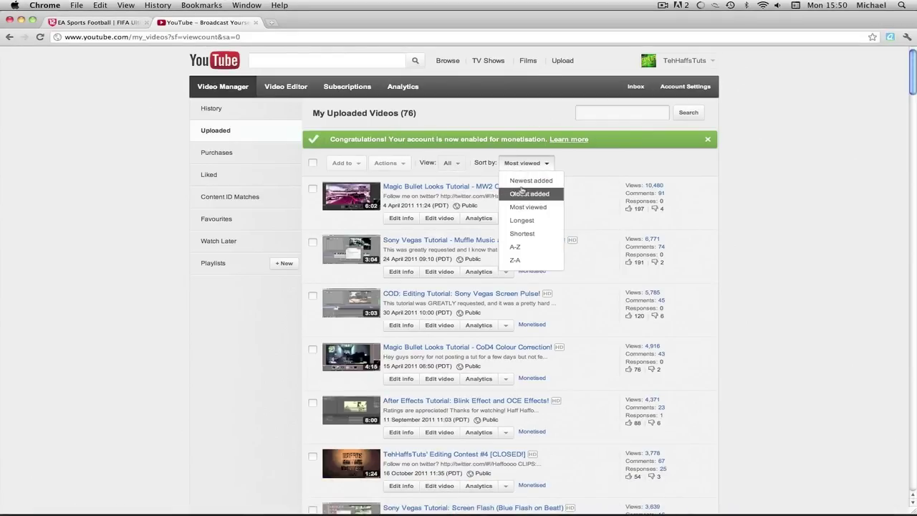
left_click(526, 185)
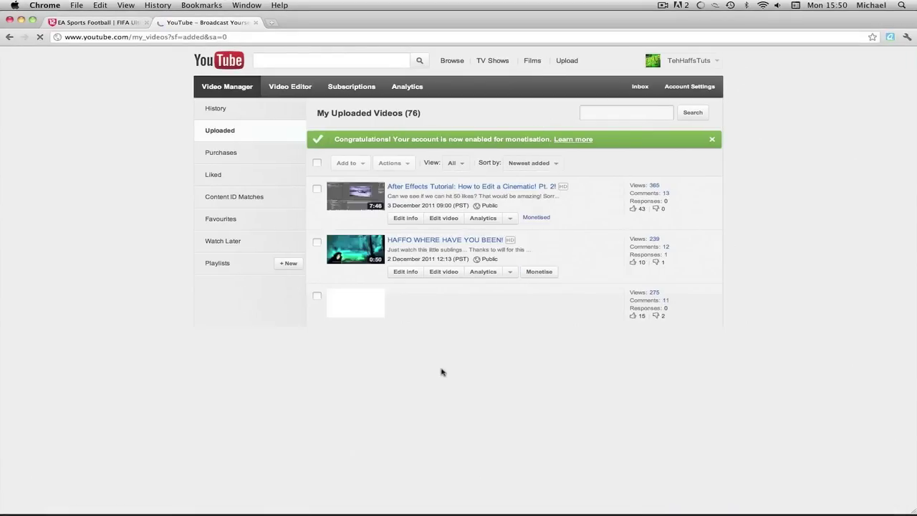
scroll(437, 361, "down", 5)
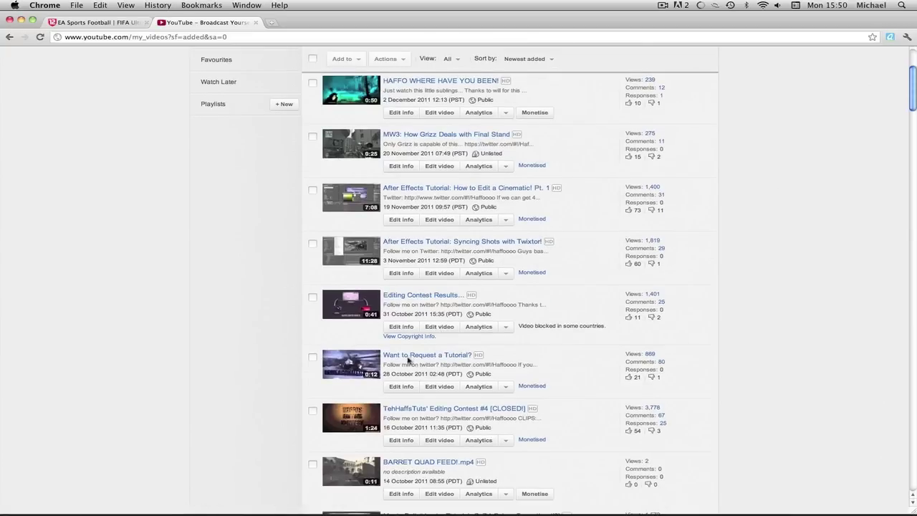
left_click(21, 20)
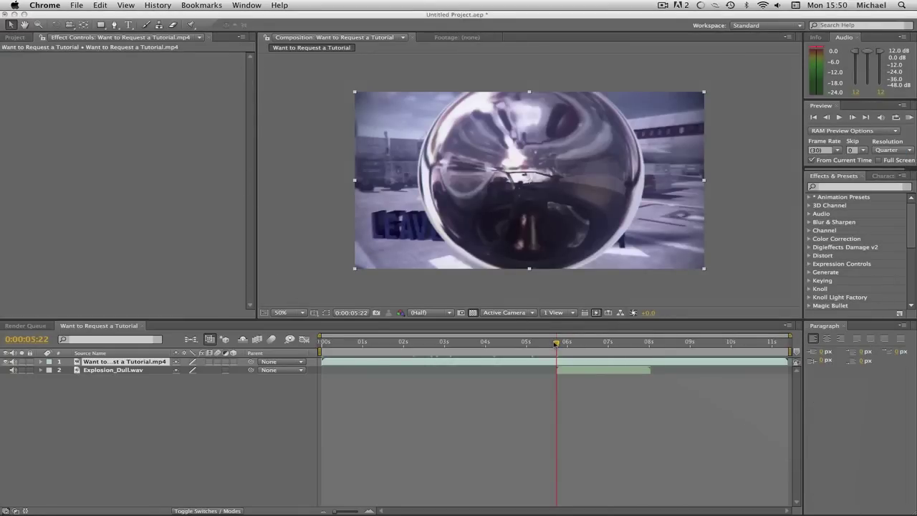
Step back one frame to 0:00:05:21 and twirl open the video layer's properties.
left_click(558, 342)
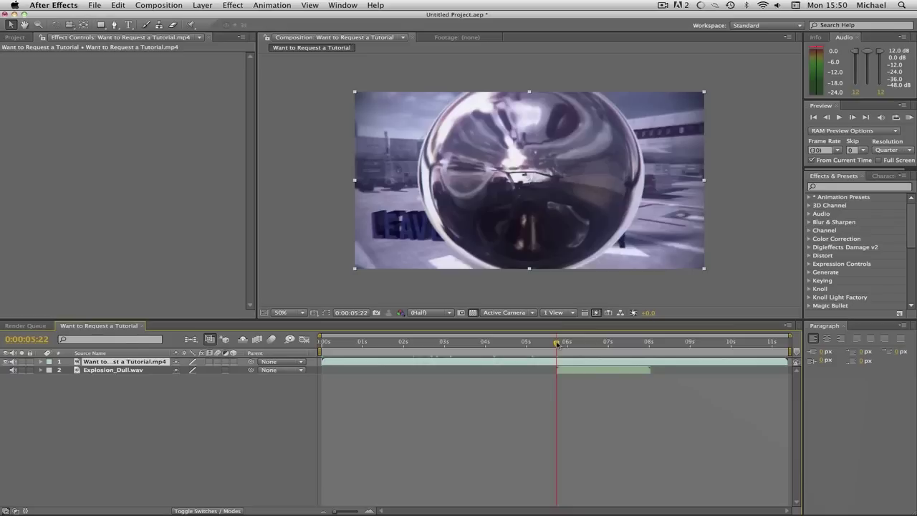
left_click(827, 117)
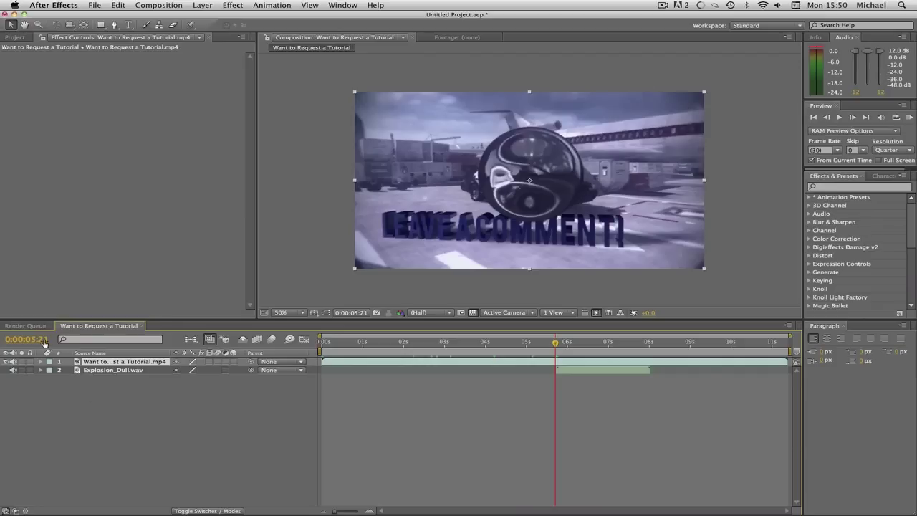
left_click(41, 362)
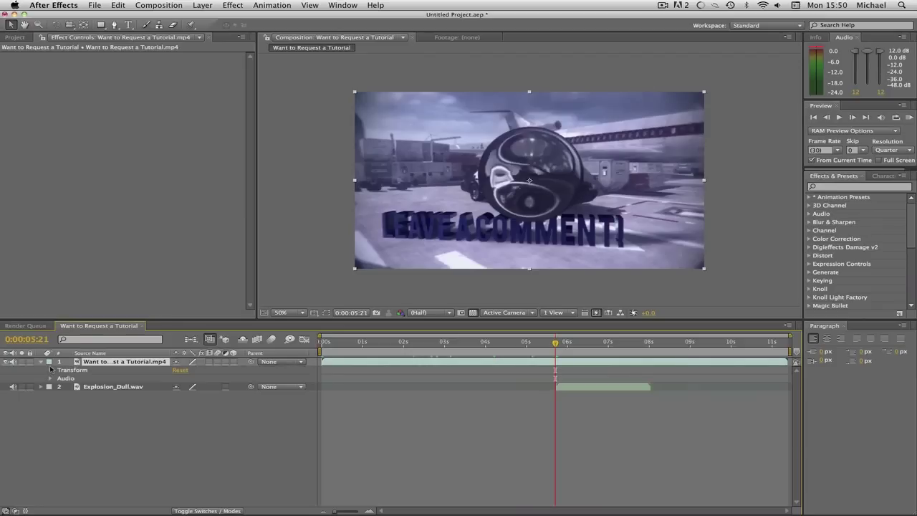
Apply Audio > Bass & Treble to the Want to Request a Tutorial.mp4 layer and load the muffled audio 2 preset.
left_click(232, 6)
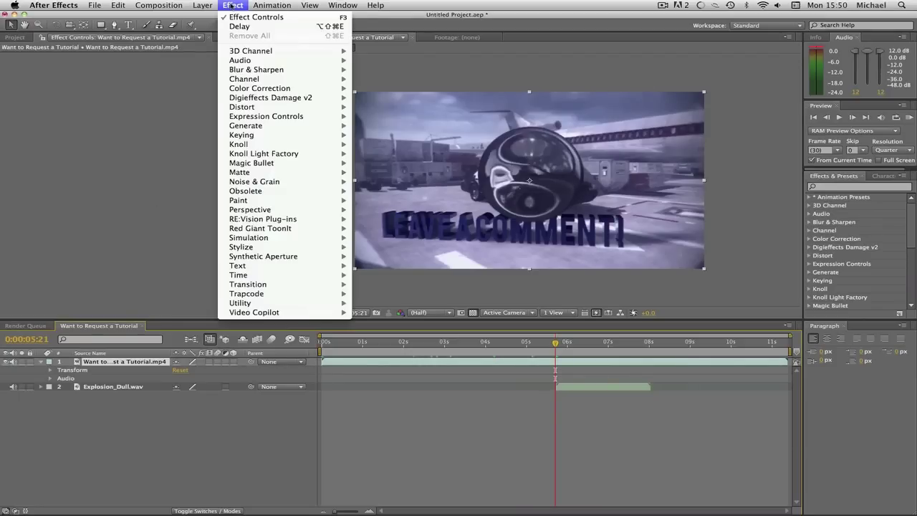
mouse_move(341, 63)
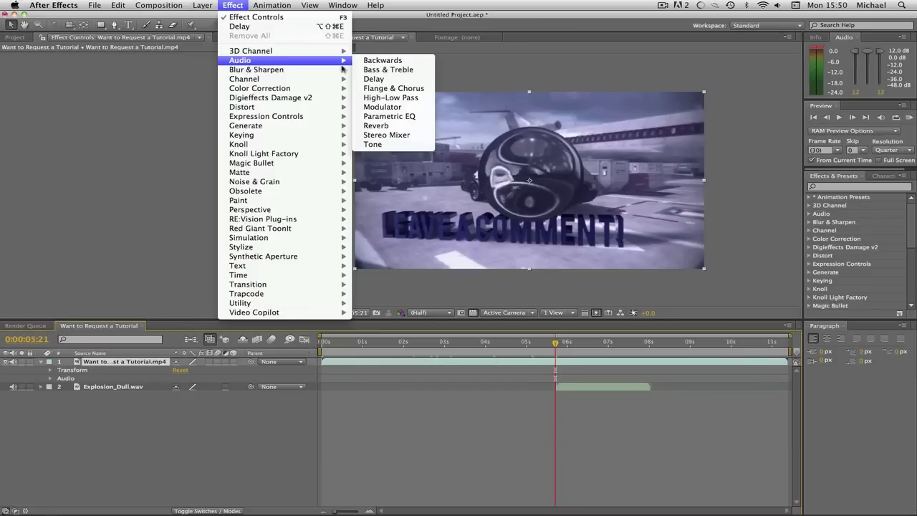
left_click(396, 70)
left_click(183, 67)
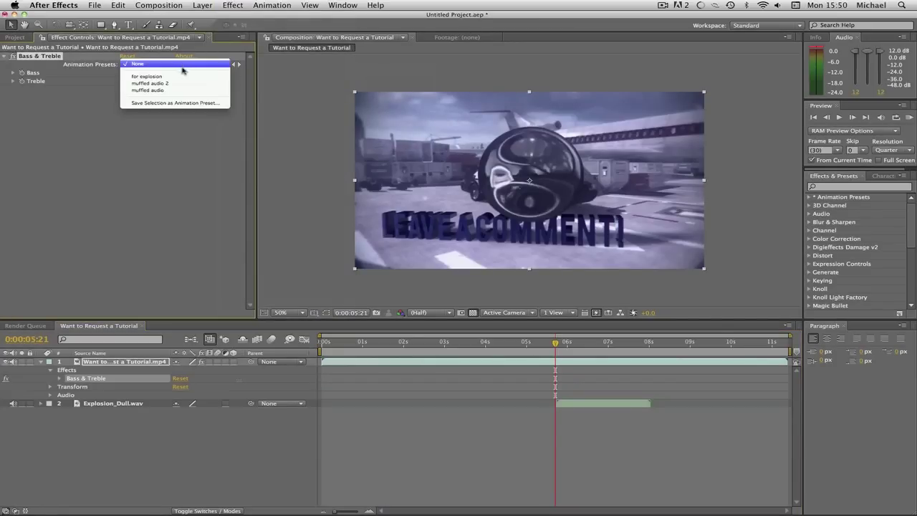
left_click(176, 83)
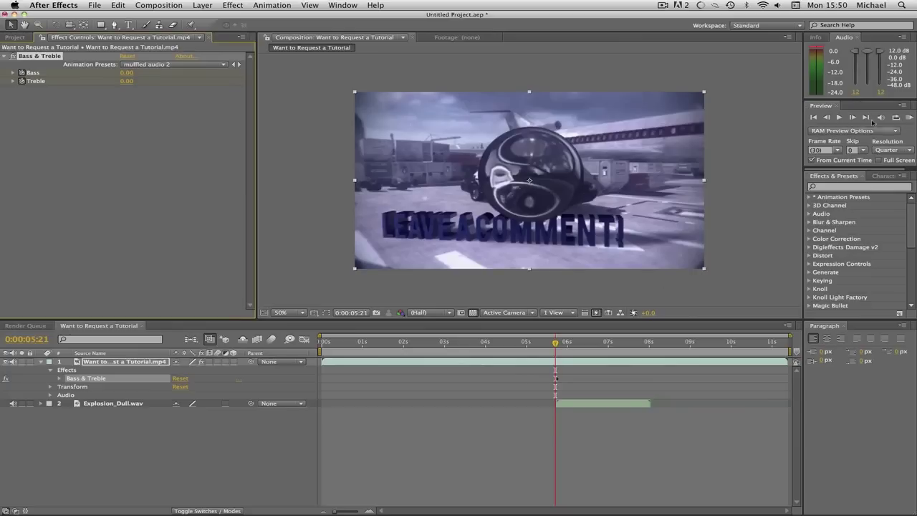
Play the comp, then compare 0:00:05:21 with 0:00:05:22, where Bass becomes 60 and Treble -100.
left_click(840, 117)
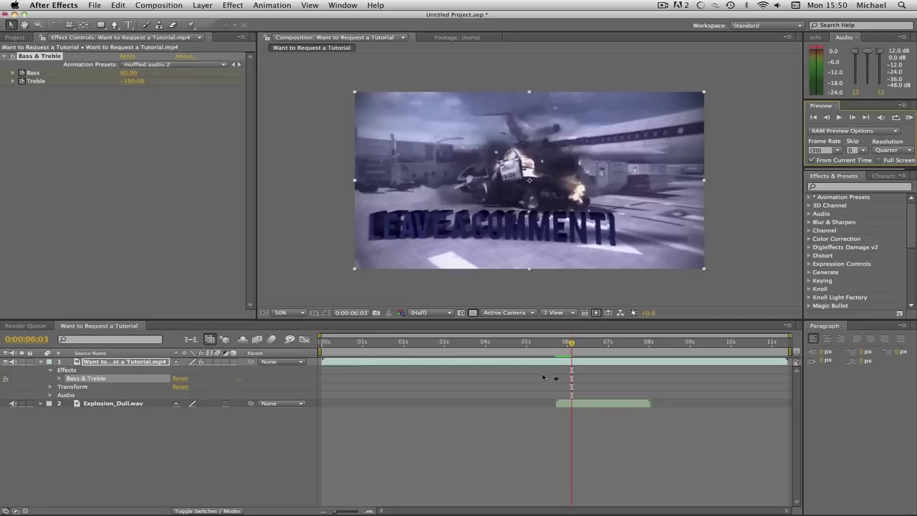
left_click(556, 344)
key("super+z")
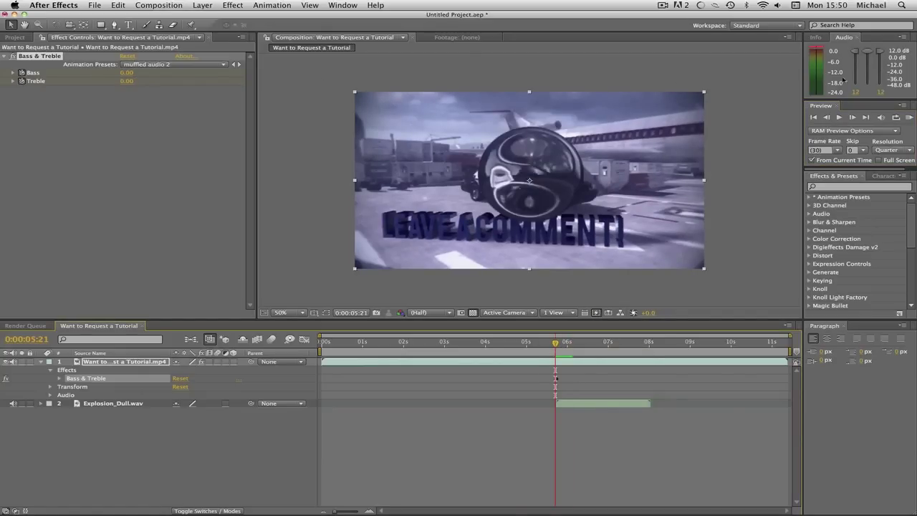
left_click(852, 117)
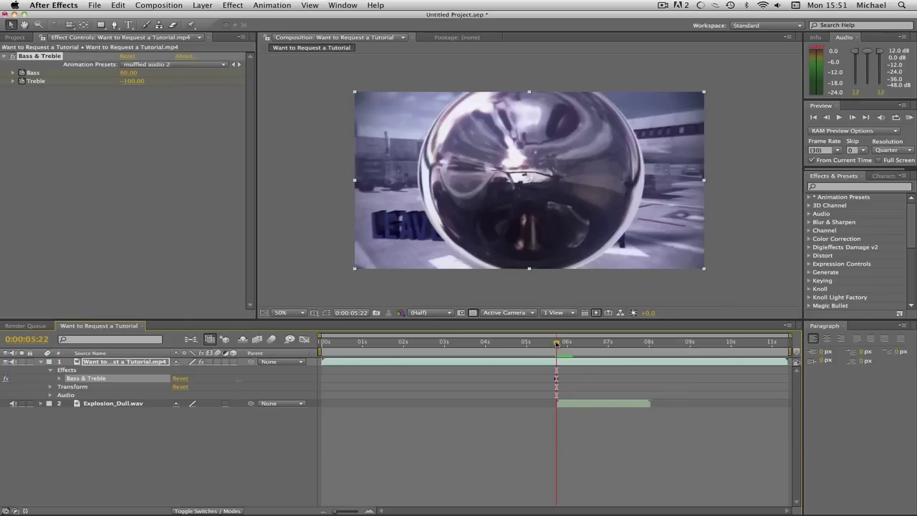
left_click_drag(558, 342, 525, 343)
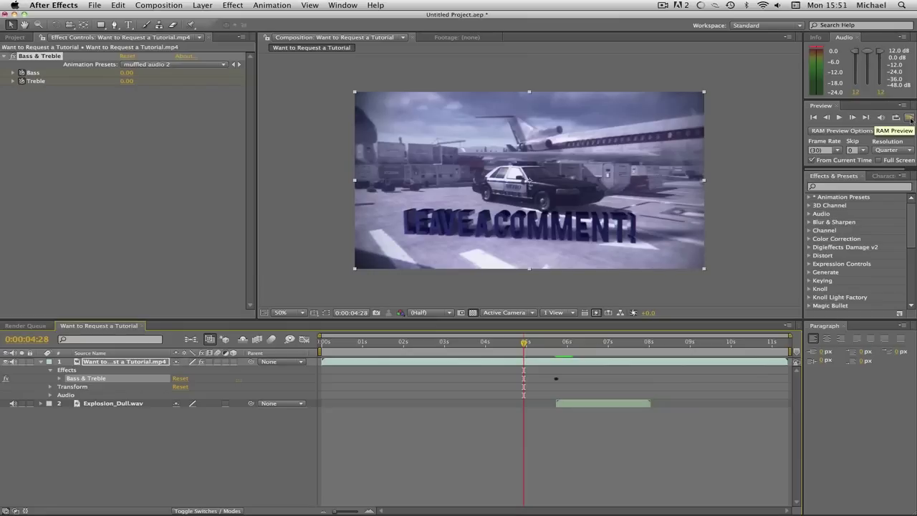
left_click(910, 118)
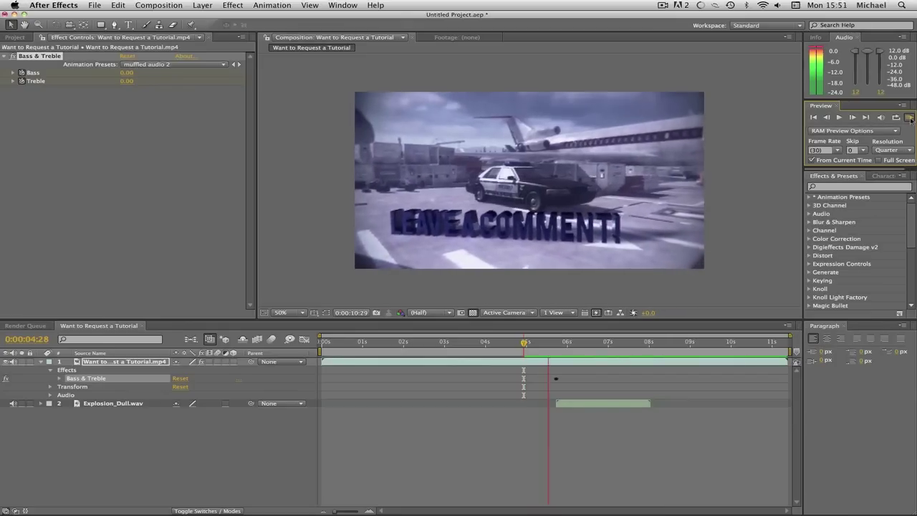
left_click(910, 117)
left_click(910, 117)
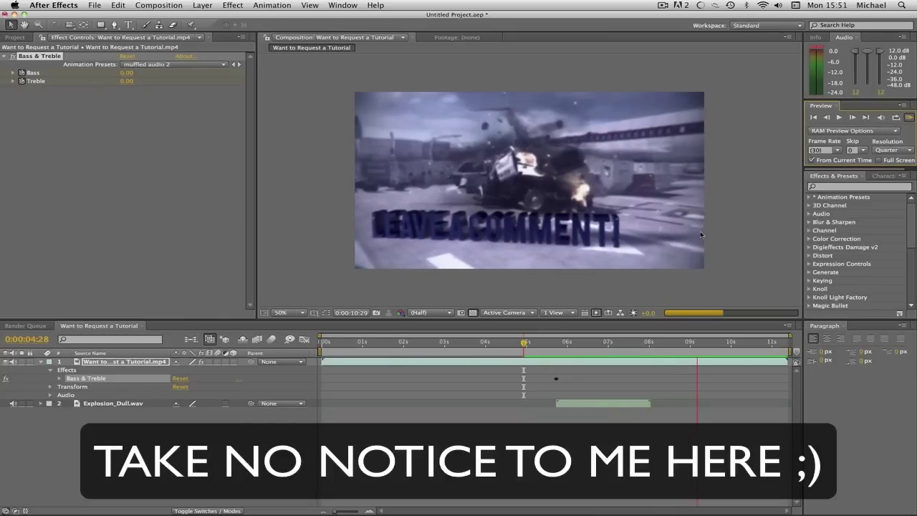
key("XF86AudioLowerVolume")
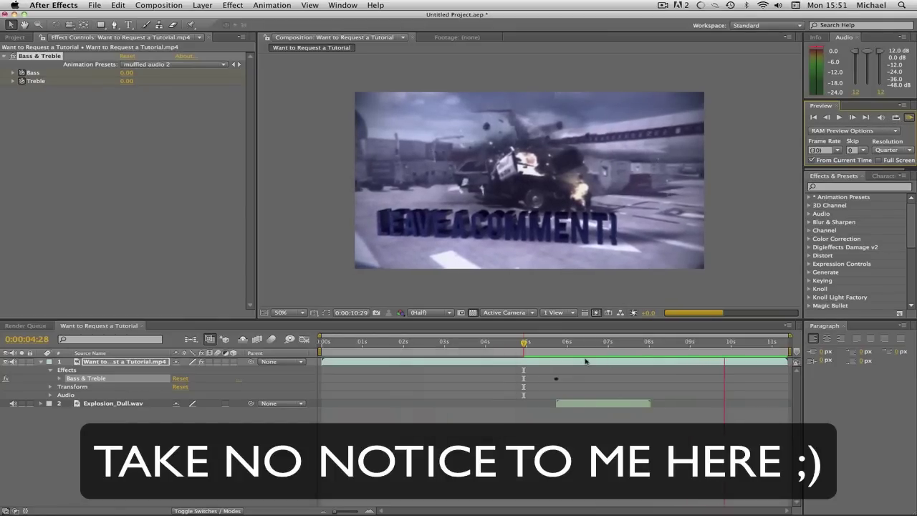
left_click(526, 343)
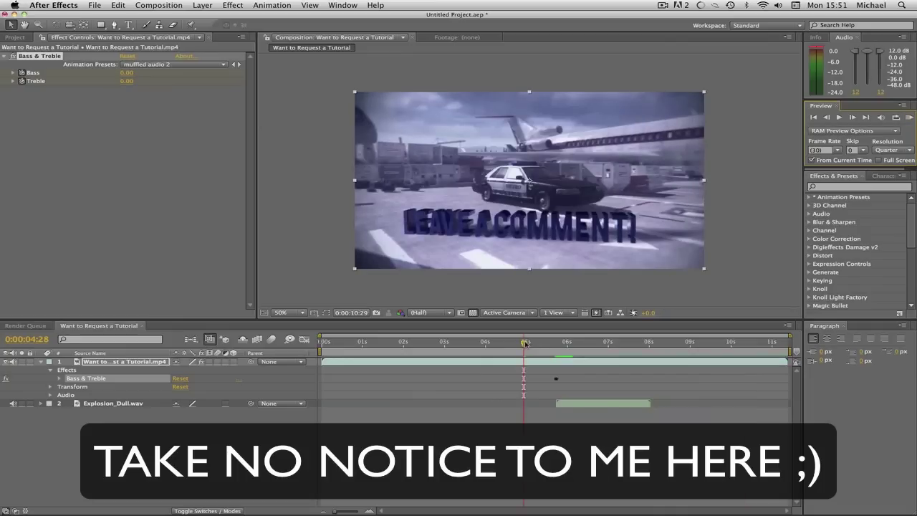
left_click(909, 119)
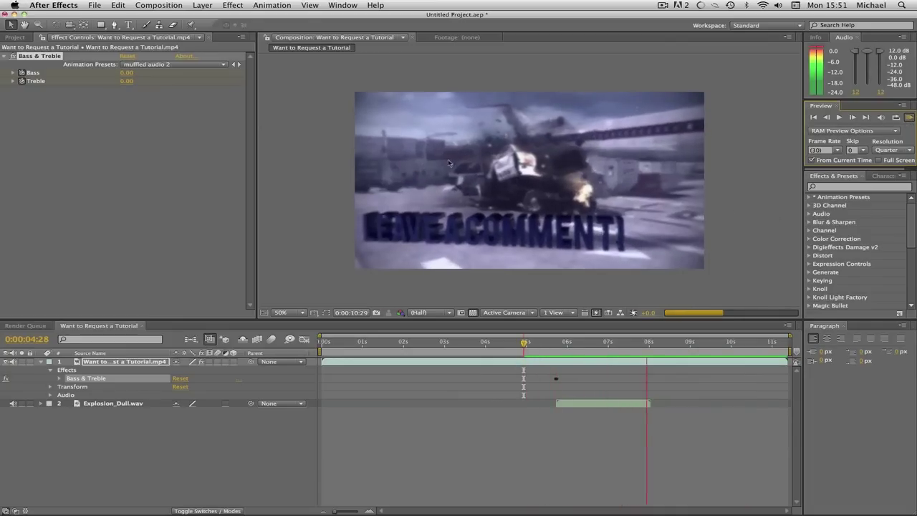
left_click(565, 194)
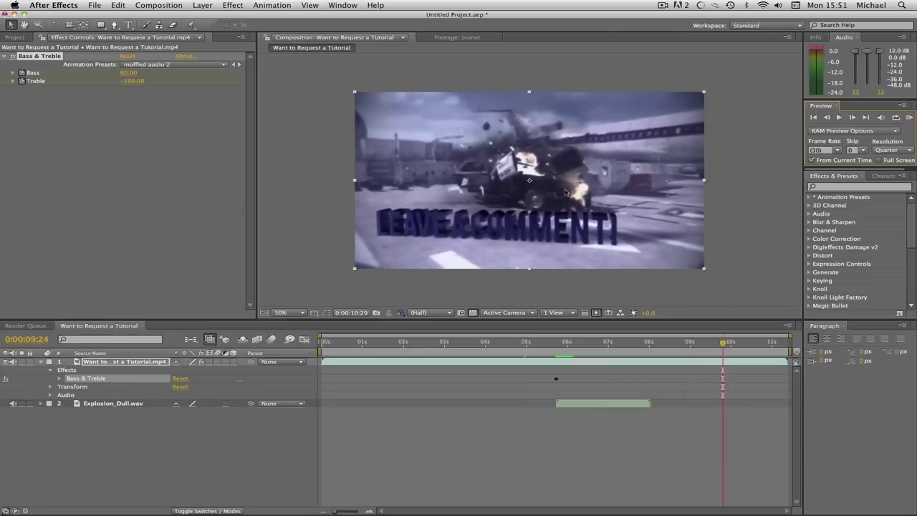
left_click(557, 343)
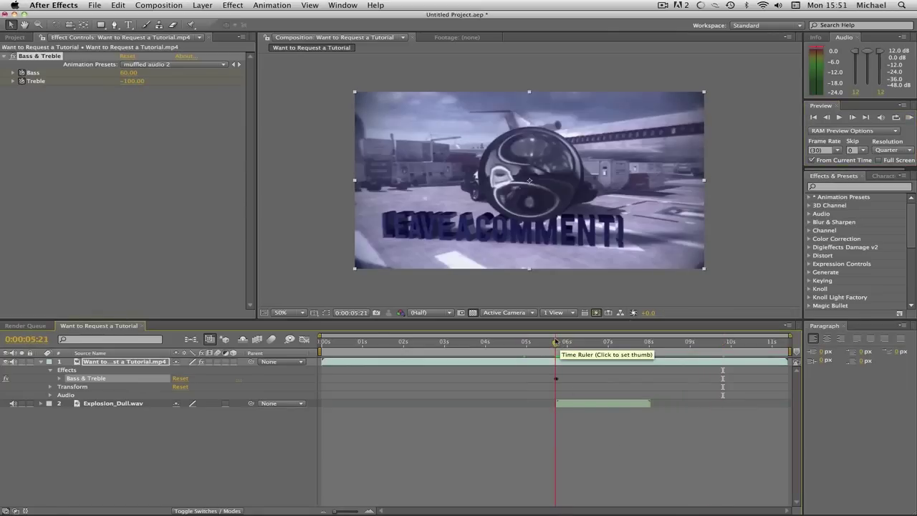
Preview audio at 0:00:05:22, switch to the explosion layer's properties, and delete an accidentally added Bass & Treble.
left_click_drag(556, 342, 558, 342)
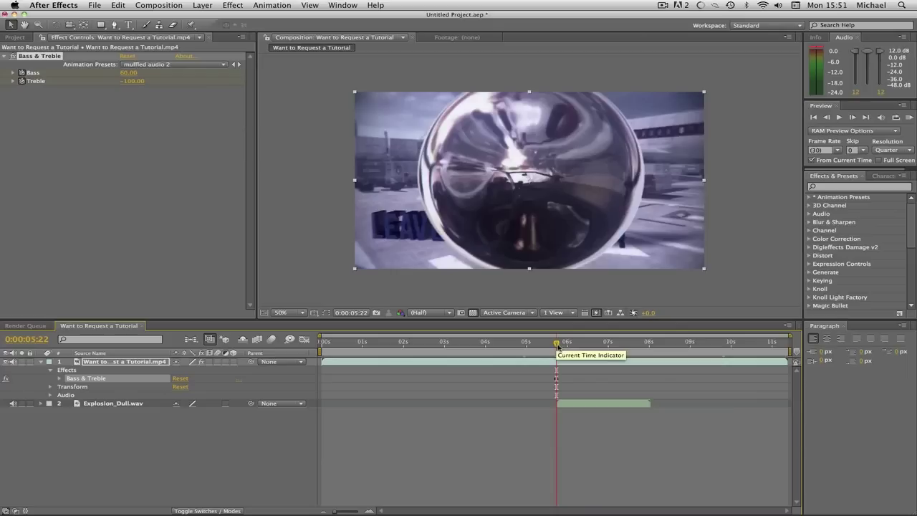
key("KP_0")
key("KP_0")
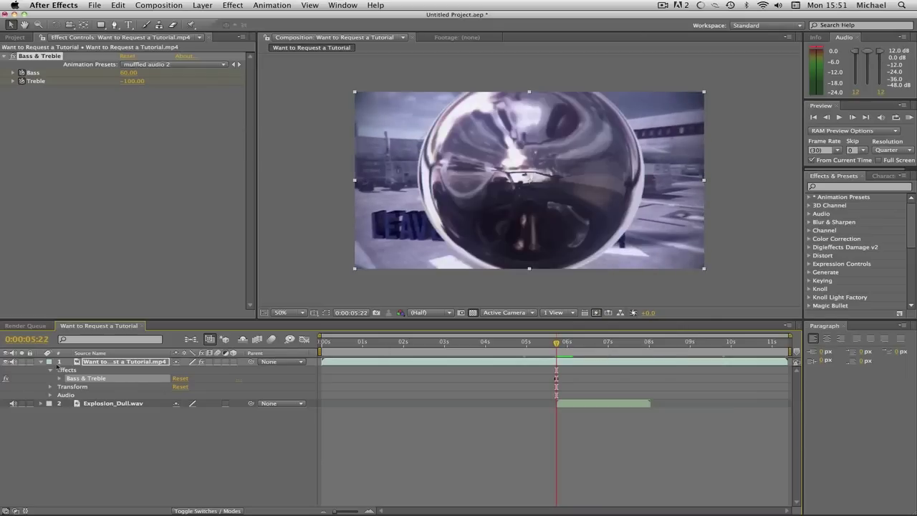
left_click(41, 362)
left_click(41, 370)
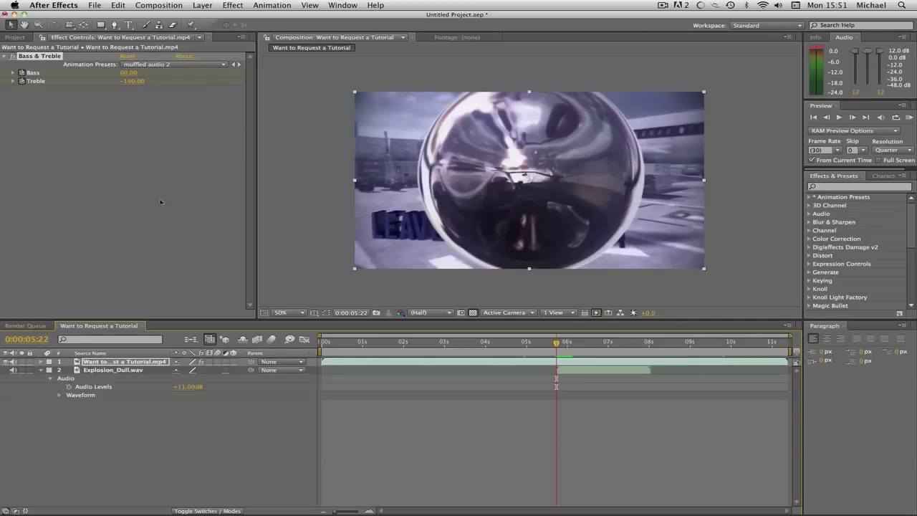
left_click(235, 5)
mouse_move(243, 60)
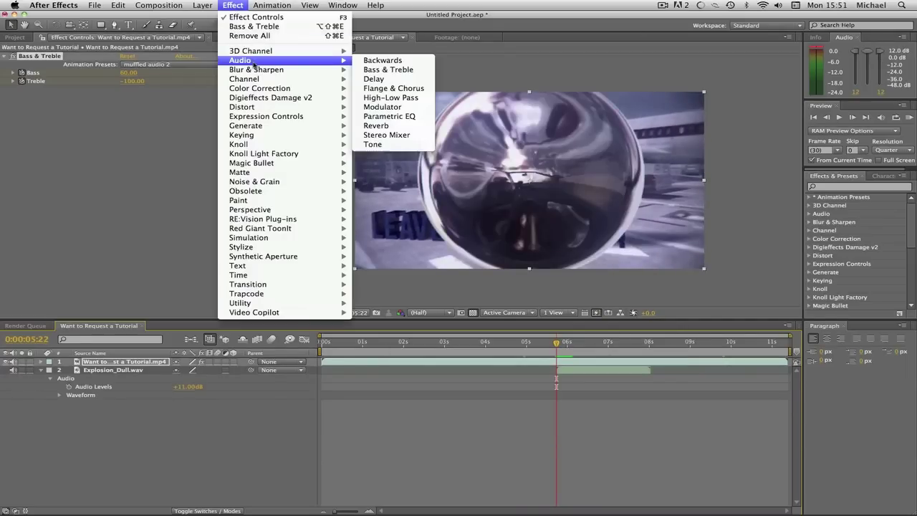
left_click(379, 71)
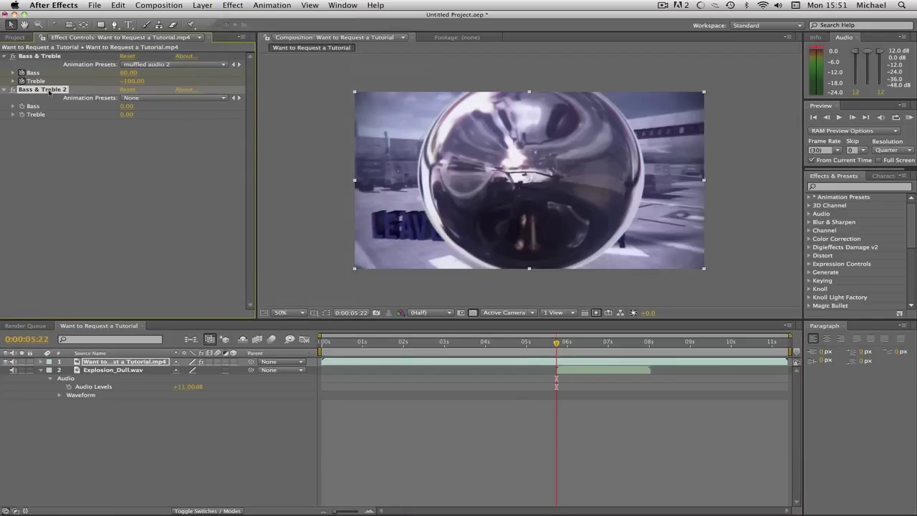
key("Delete")
Add Bass & Treble to Explosion_Dull.wav with the 'for explosion' preset (Bass 80, Treble -20).
left_click(129, 371)
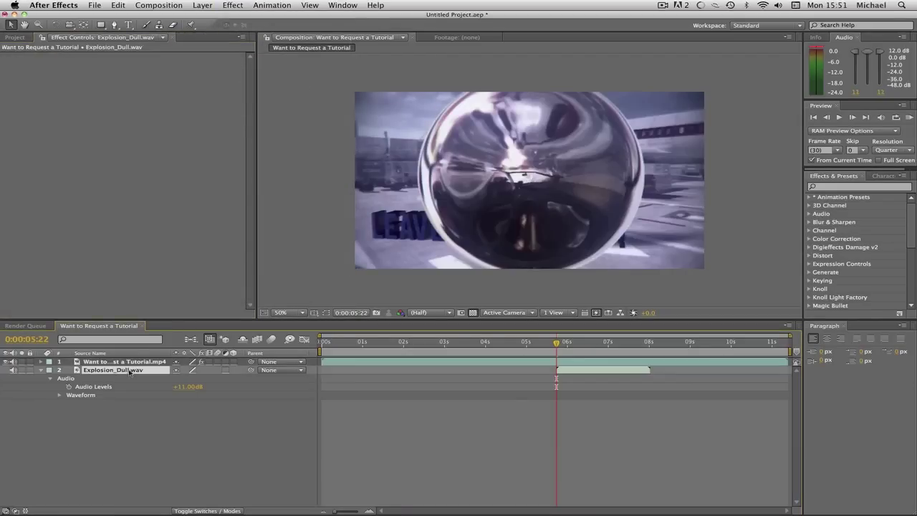
left_click(233, 5)
mouse_move(244, 60)
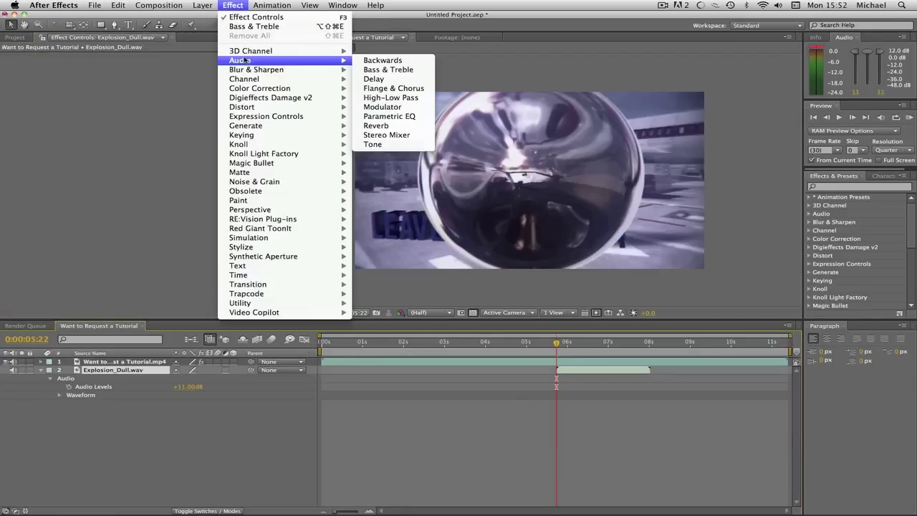
left_click(387, 70)
left_click(156, 65)
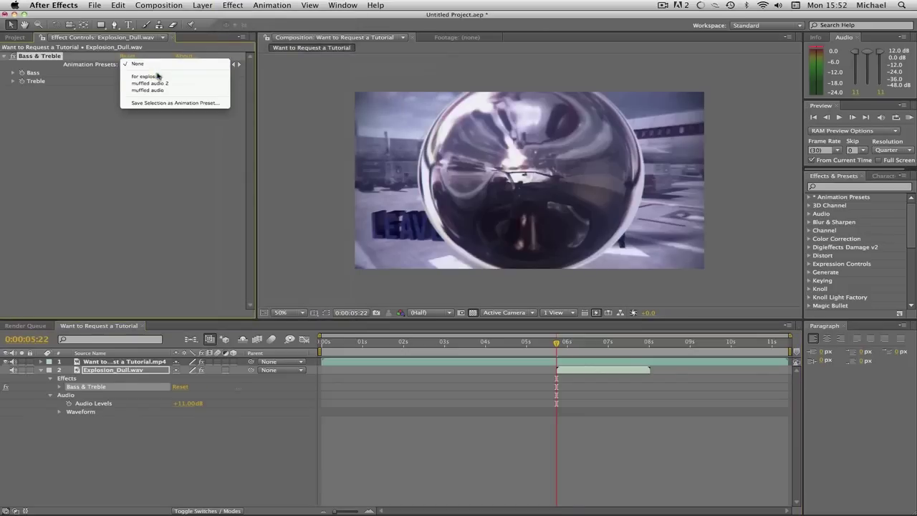
left_click(154, 77)
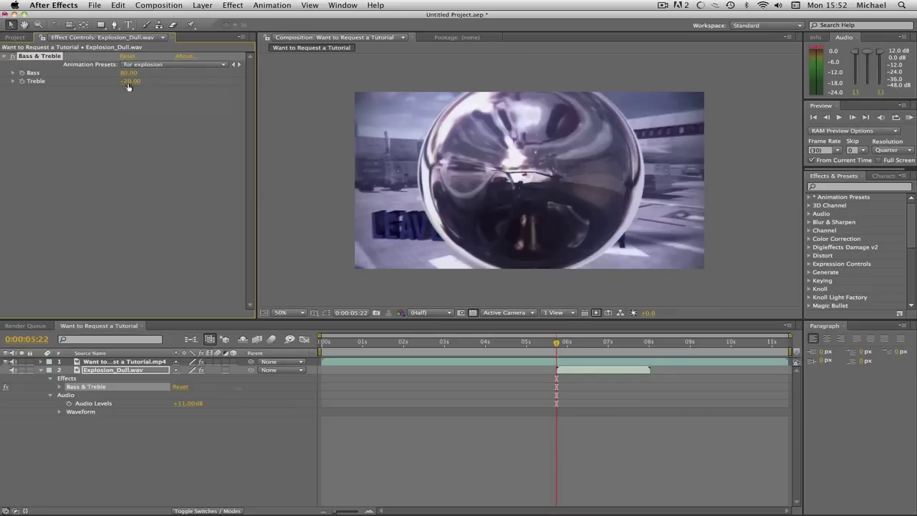
left_click(152, 152)
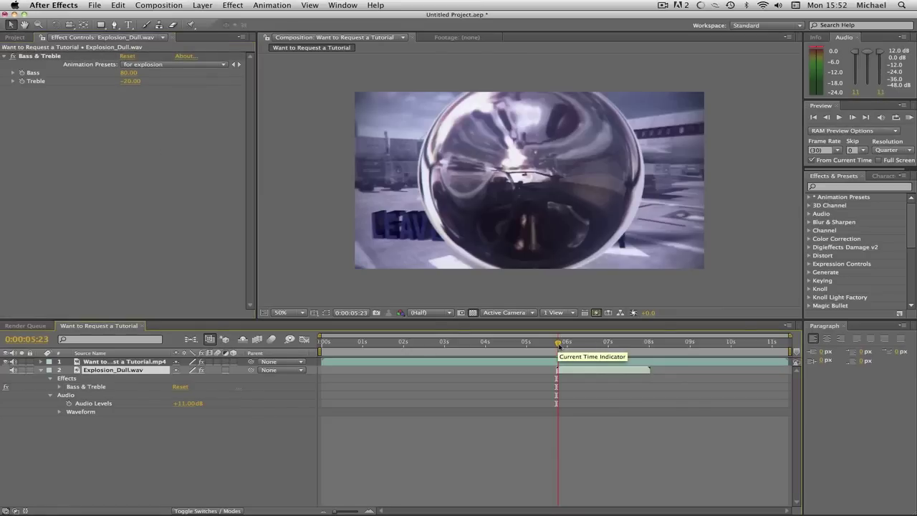
RAM-preview the explosion from 0:00:05:05, then bring up the Effect > Audio list.
left_click(558, 346)
left_click_drag(558, 346, 533, 345)
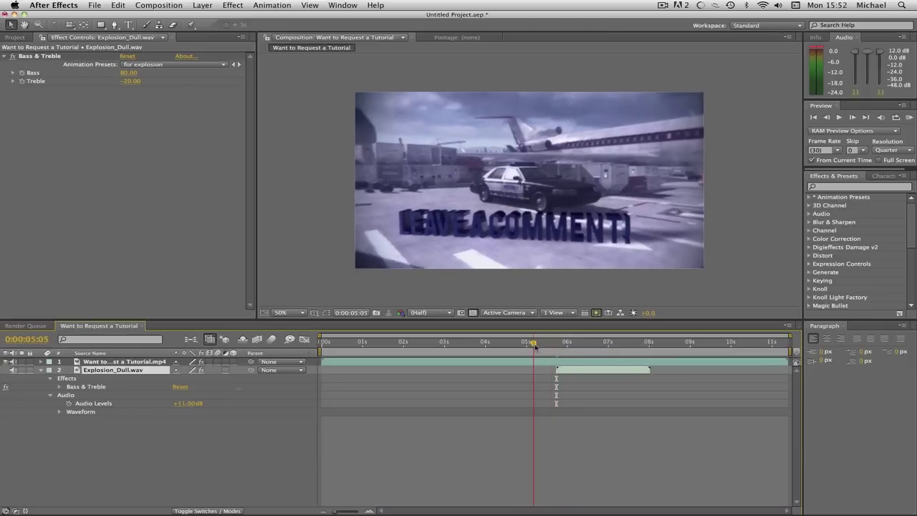
left_click(909, 118)
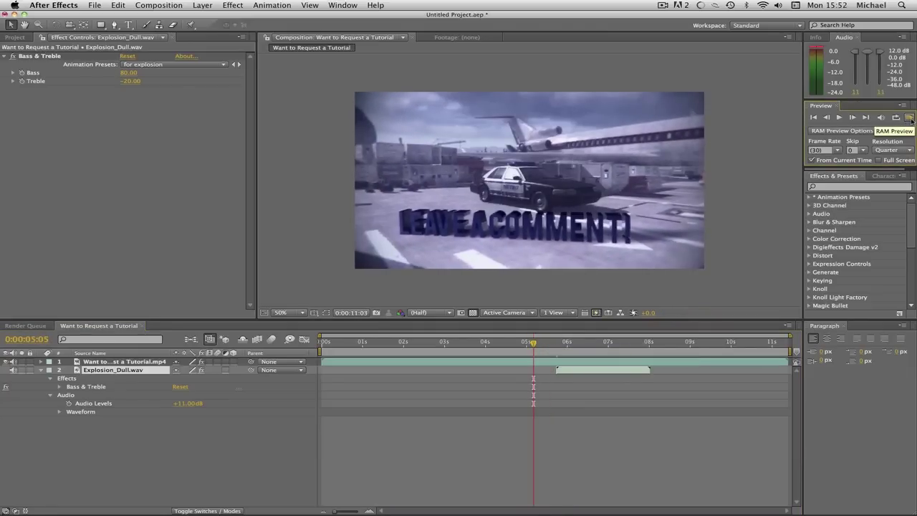
left_click(232, 5)
mouse_move(265, 63)
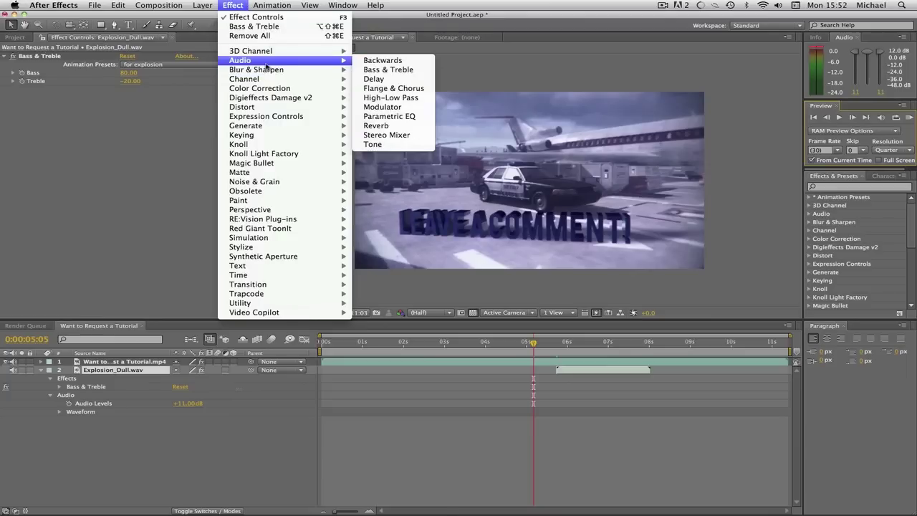
Add Delay to Explosion_Dull.wav with the 'delayed explosion' preset, then move the playhead back to about 4 seconds.
left_click(391, 79)
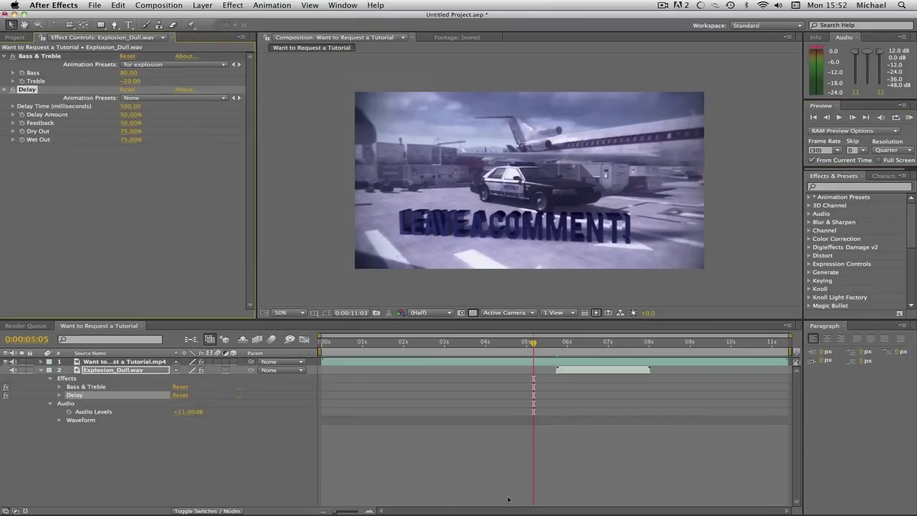
left_click(557, 342)
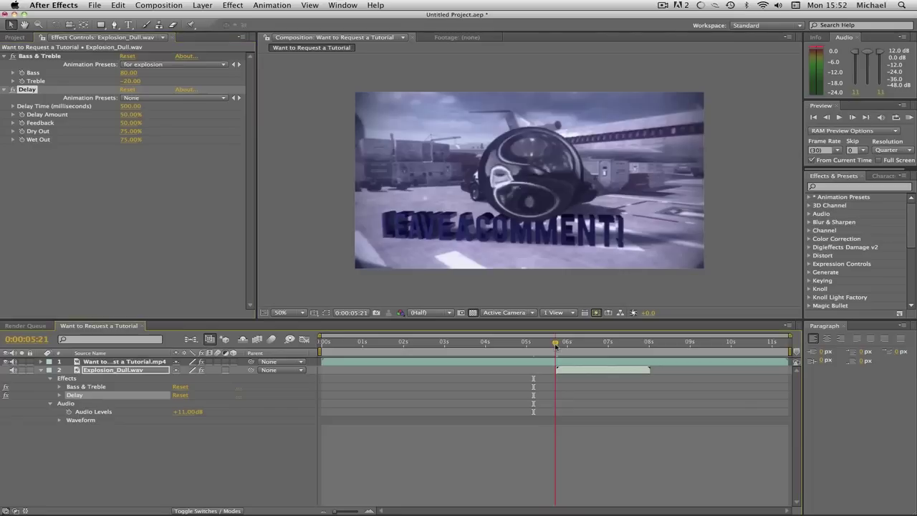
left_click(151, 102)
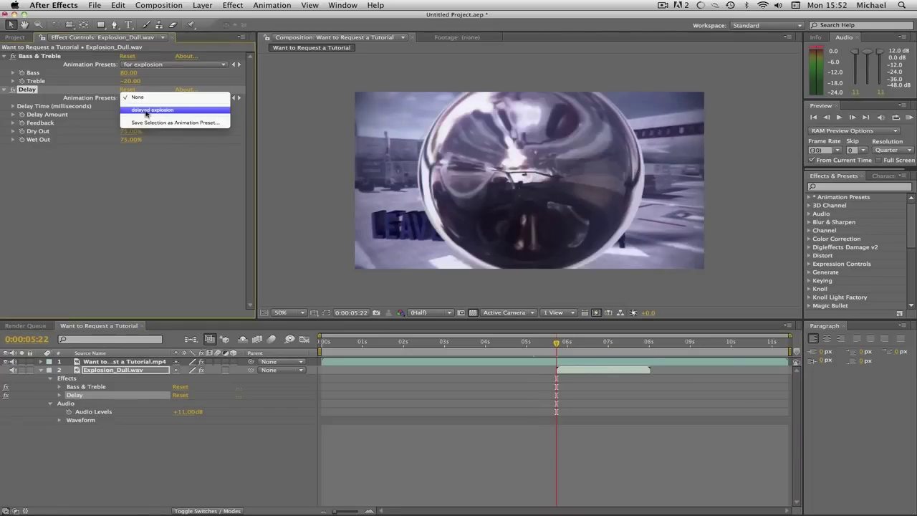
left_click(140, 114)
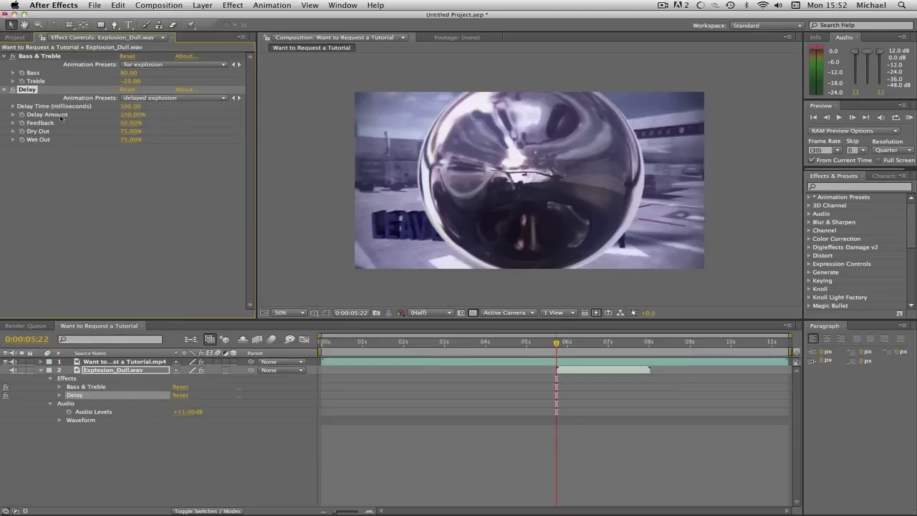
left_click(542, 344)
left_click_drag(542, 344, 487, 344)
RAM-preview the explosion with its Bass & Treble and Delay effects, then stop playback.
left_click(910, 118)
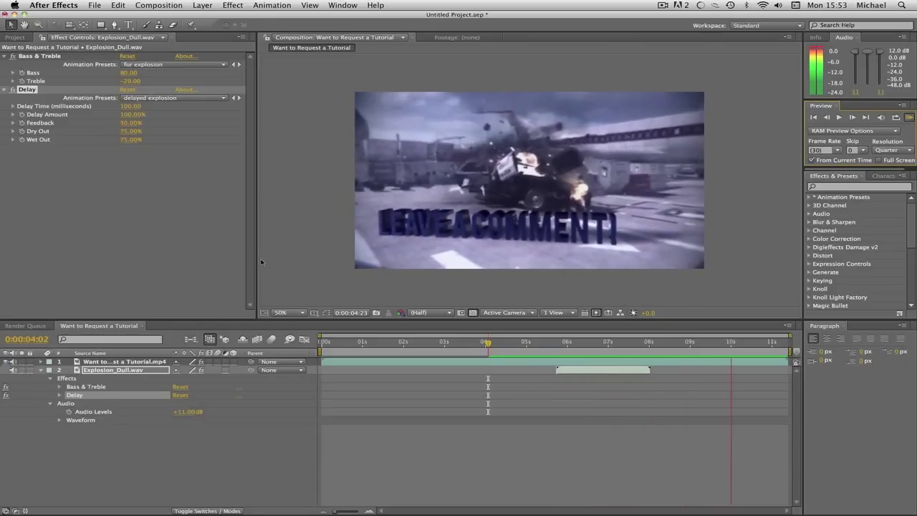
key("space")
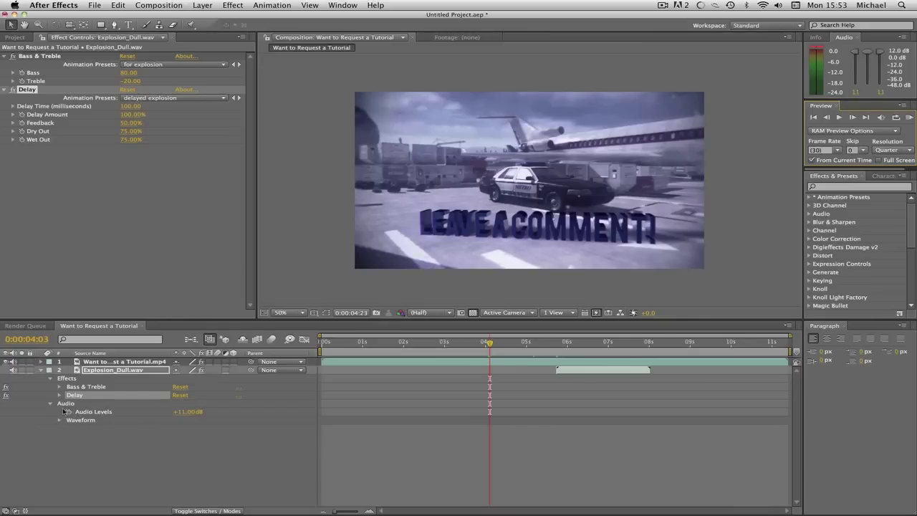
Collapse the explosion layer, show the video layer's effects, and check its +12.00 dB audio level and waveform.
left_click(41, 370)
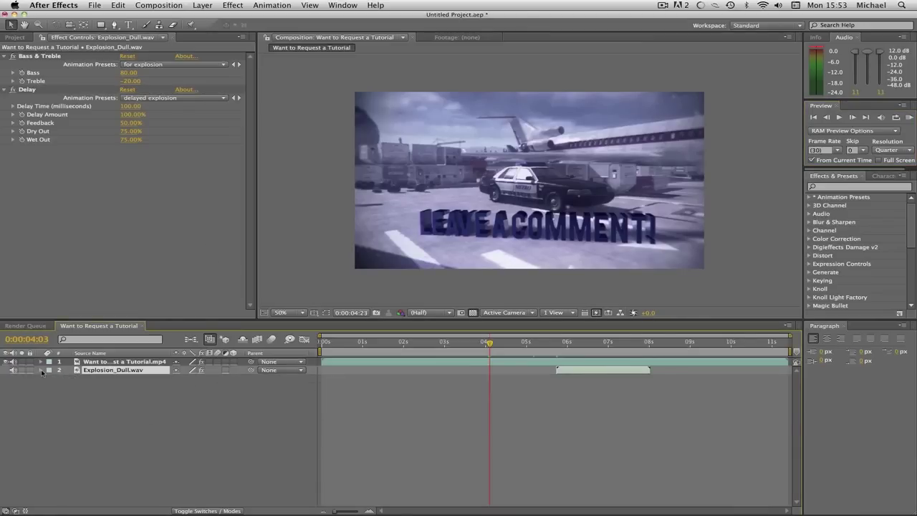
left_click(41, 370)
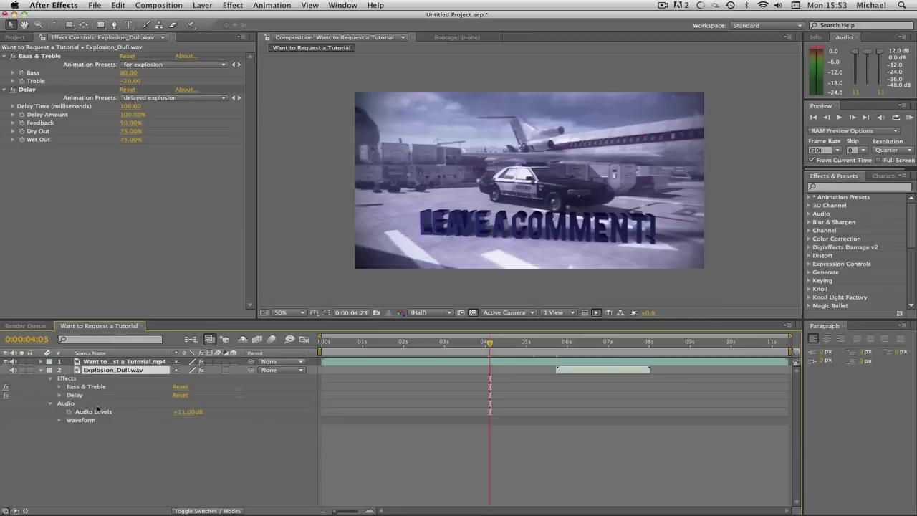
left_click(41, 371)
left_click(41, 362)
left_click(113, 362)
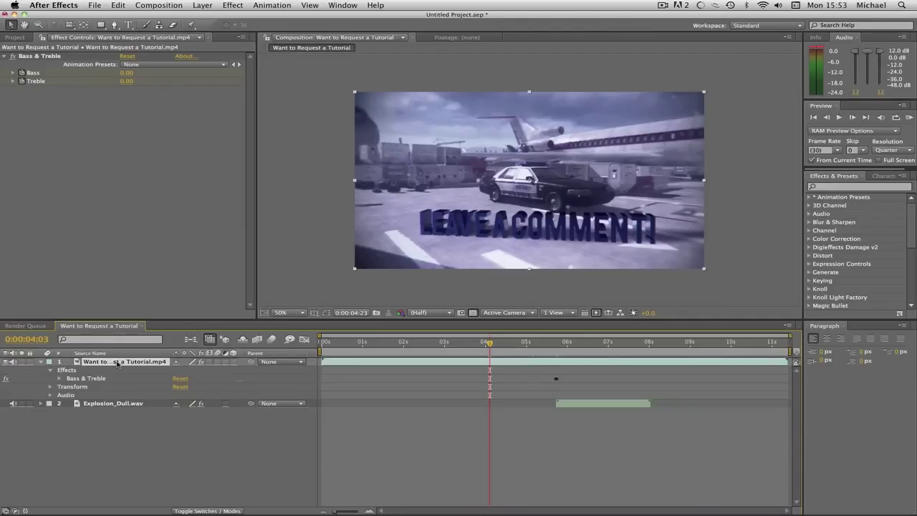
left_click(50, 395)
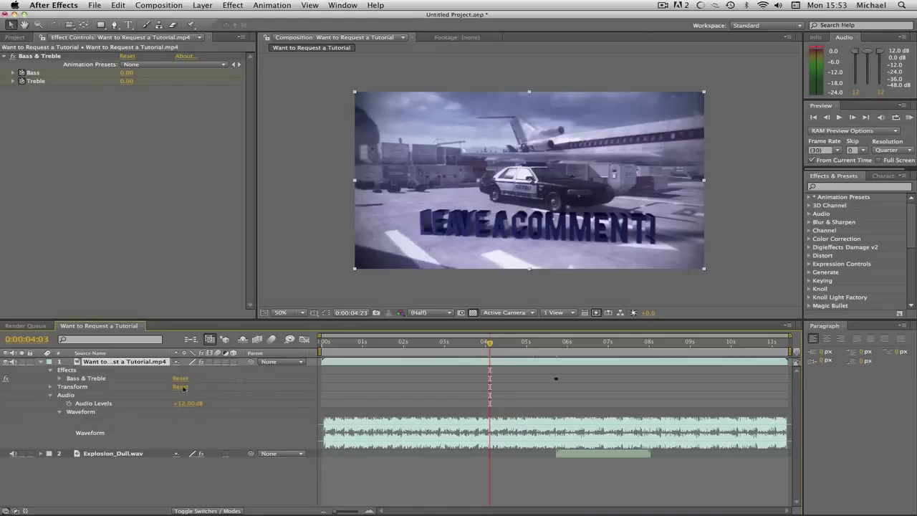
left_click(41, 362)
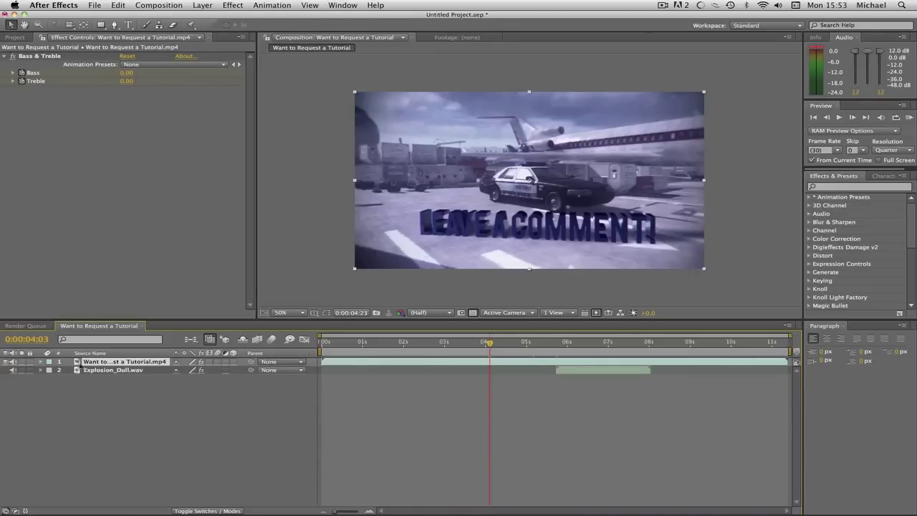
left_click(483, 342)
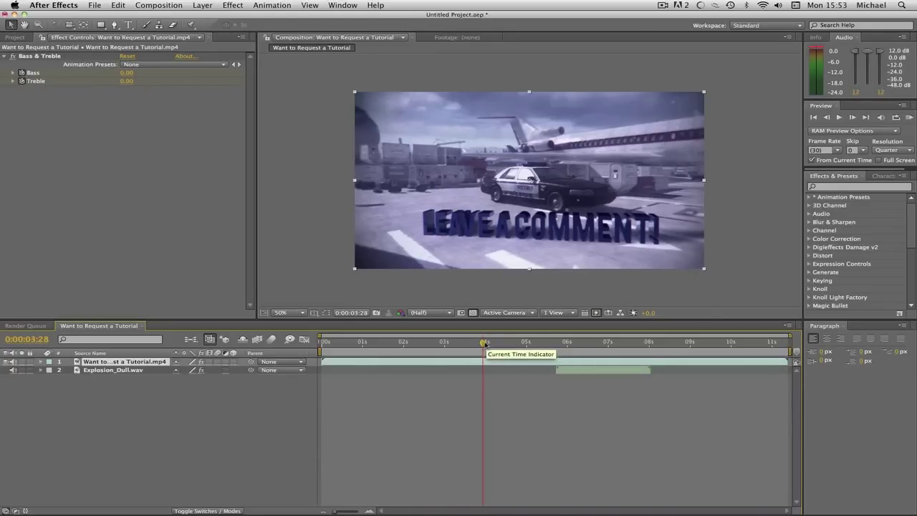
key("Page_Up")
key("Page_Up")
key("Page_Up")
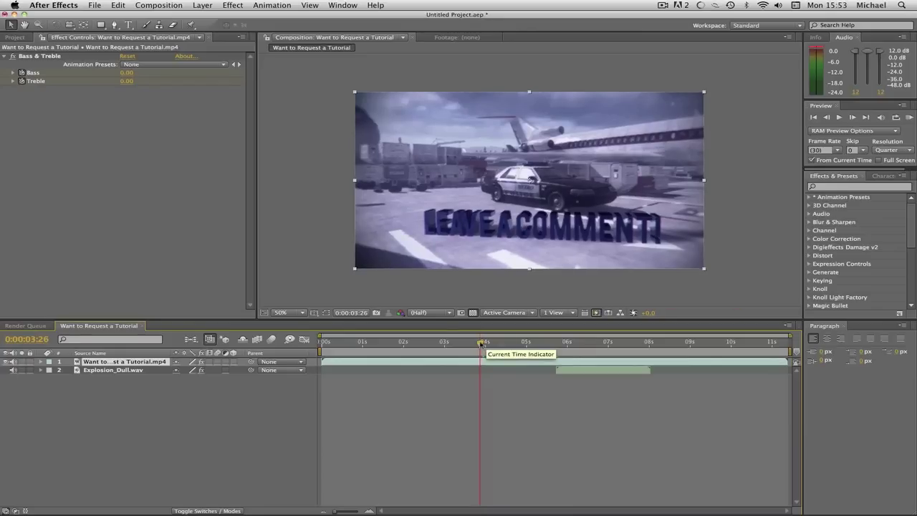
key("Page_Up")
key("Page_Up")
key("Page_Up")
key("Page_Up")
key("Page_Up")
key("Page_Up")
key("Page_Up")
key("Page_Up")
key("Page_Up")
key("Page_Up")
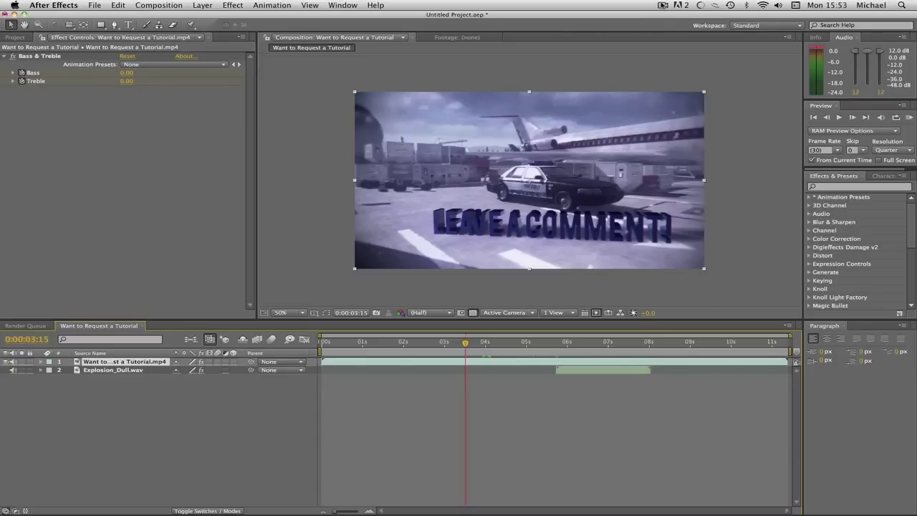
left_click(664, 5)
left_click(664, 5)
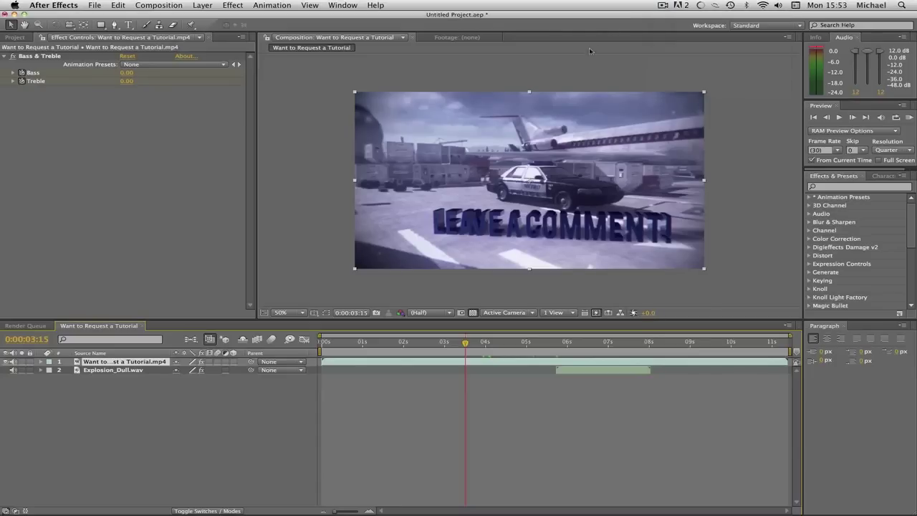